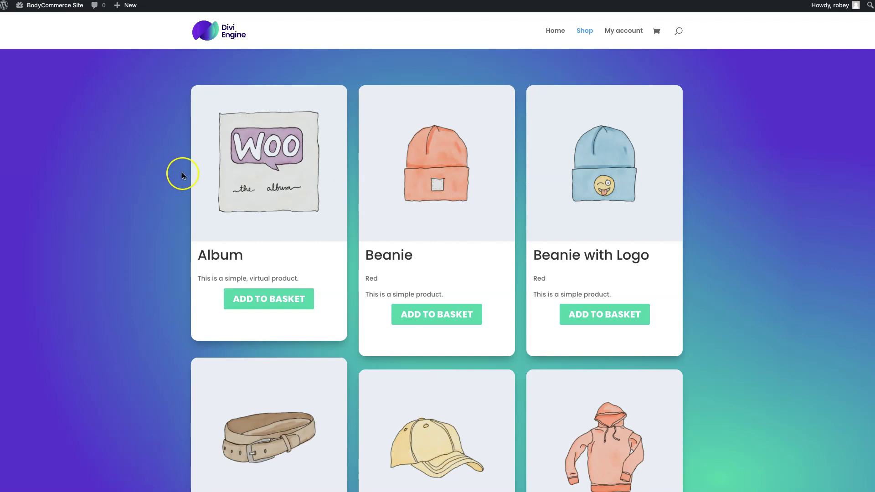
# Scroll up and down the Shop page to review its paginated product grid.
pyautogui.scroll(-3, 280, 223)
pyautogui.scroll(3, 278, 222)
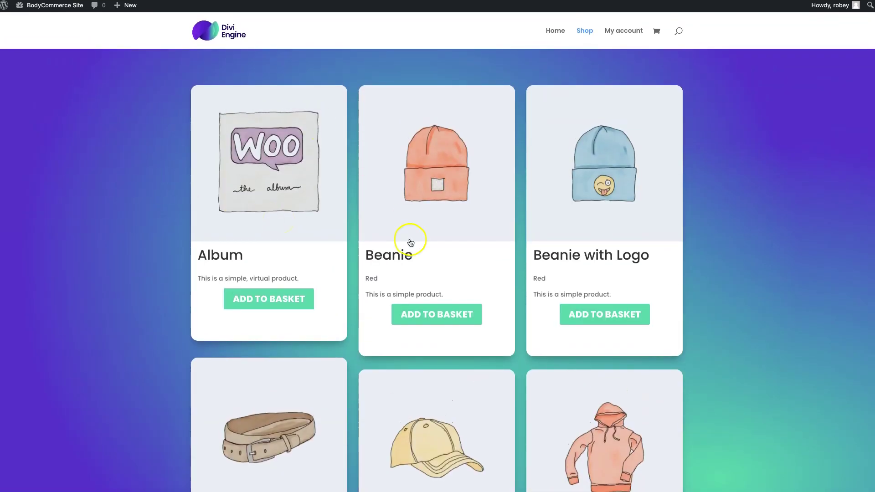
pyautogui.scroll(-6, 430, 404)
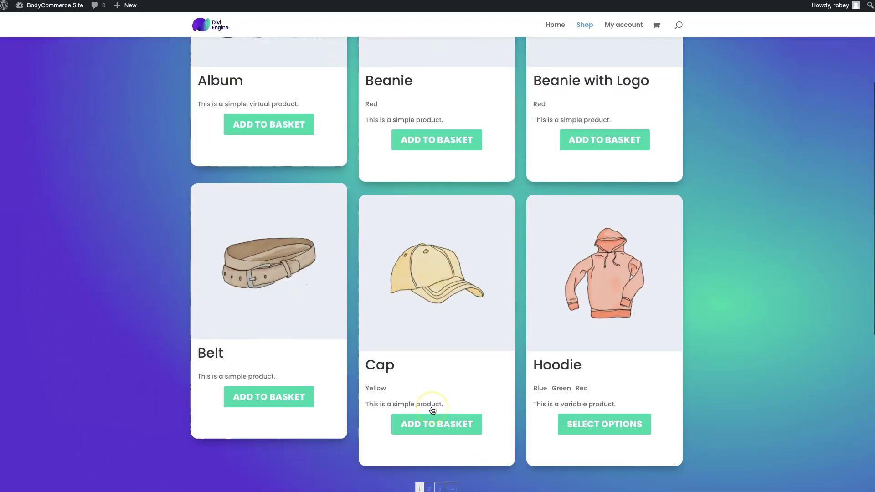
pyautogui.scroll(6, 433, 411)
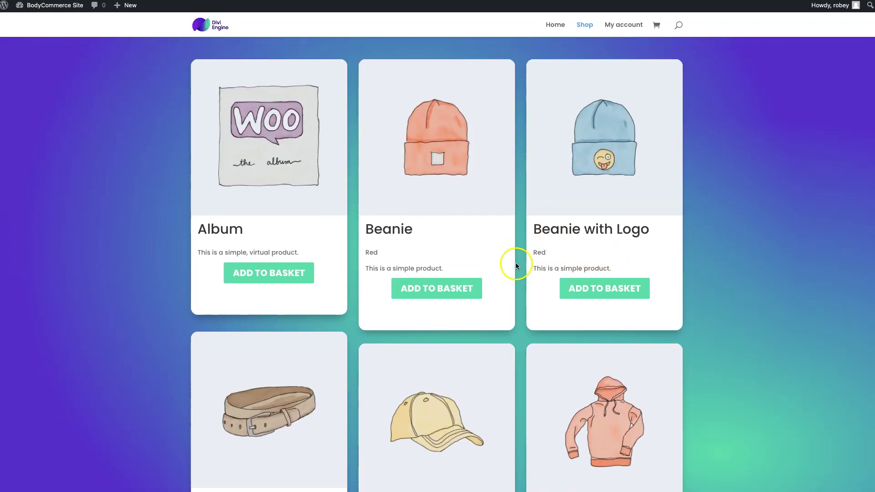
pyautogui.scroll(-5, 389, 260)
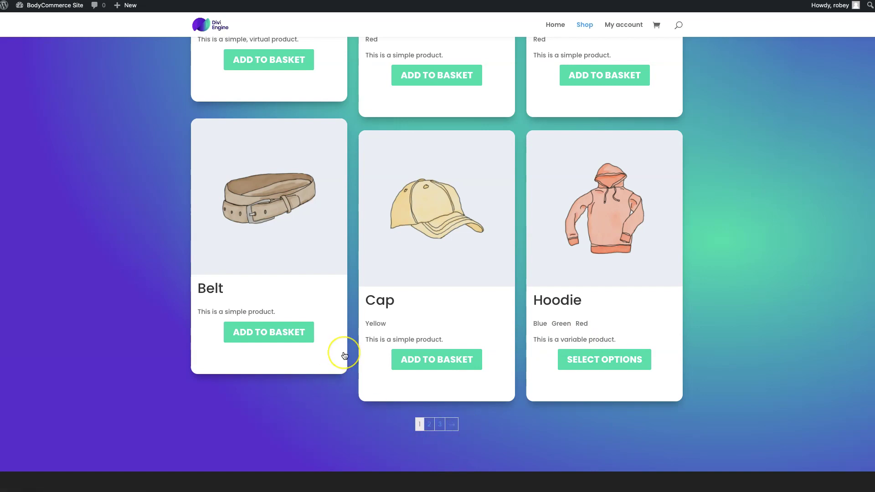
pyautogui.scroll(5, 344, 355)
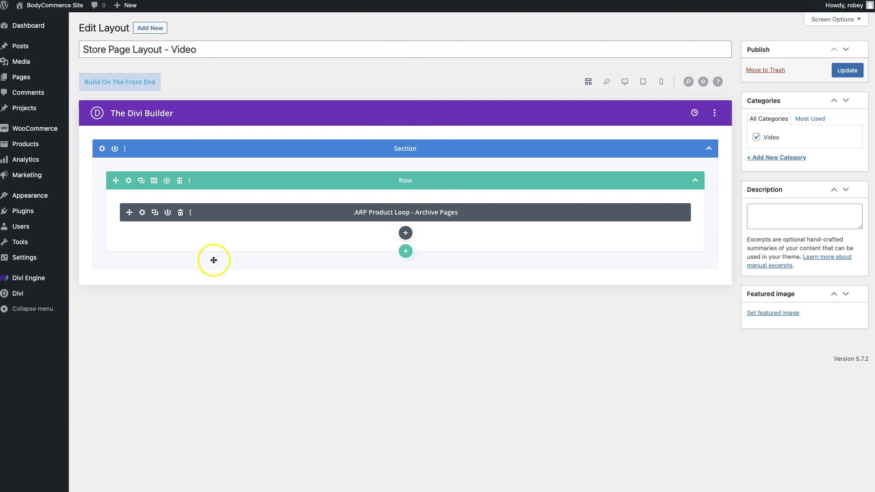
# Change the .ARP Product Loop module's load-more option from Pagination to Infinite Scroll.
pyautogui.click(142, 213)
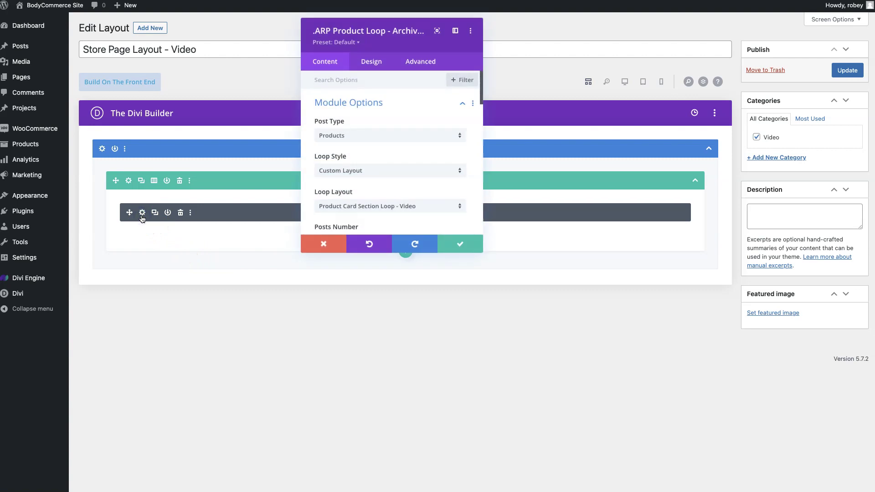
pyautogui.scroll(-1, 406, 191)
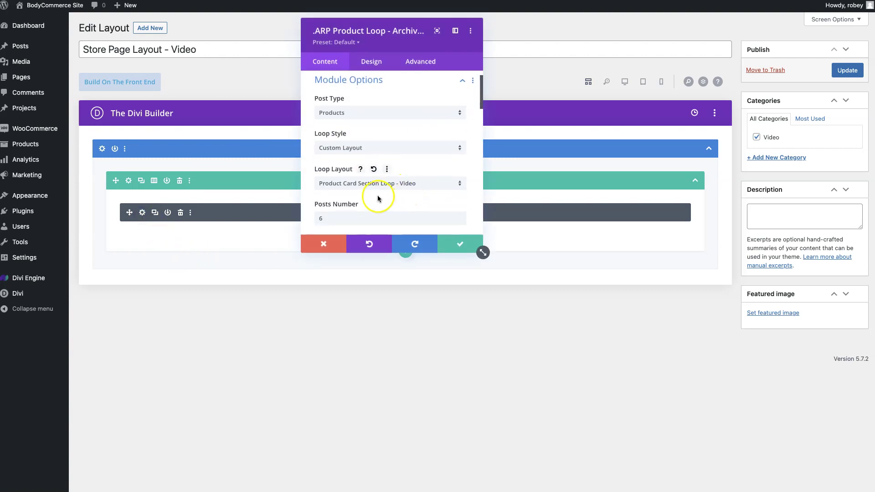
pyautogui.scroll(-6, 402, 193)
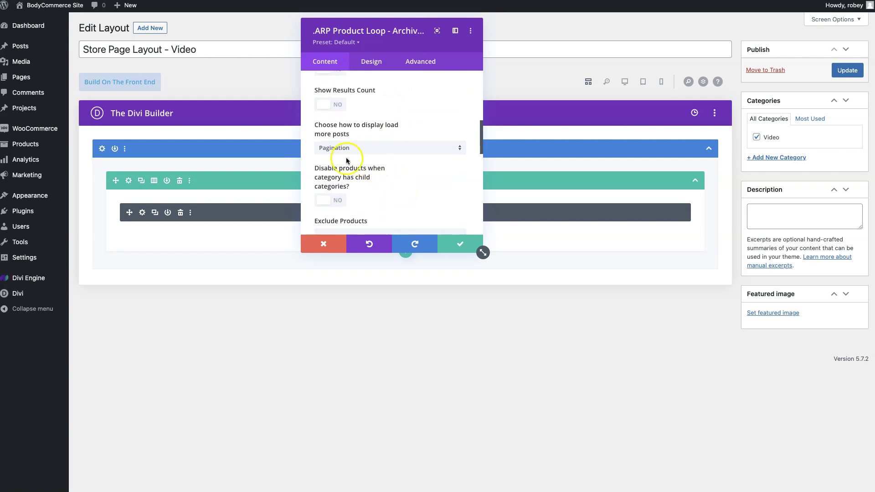
pyautogui.click(337, 147)
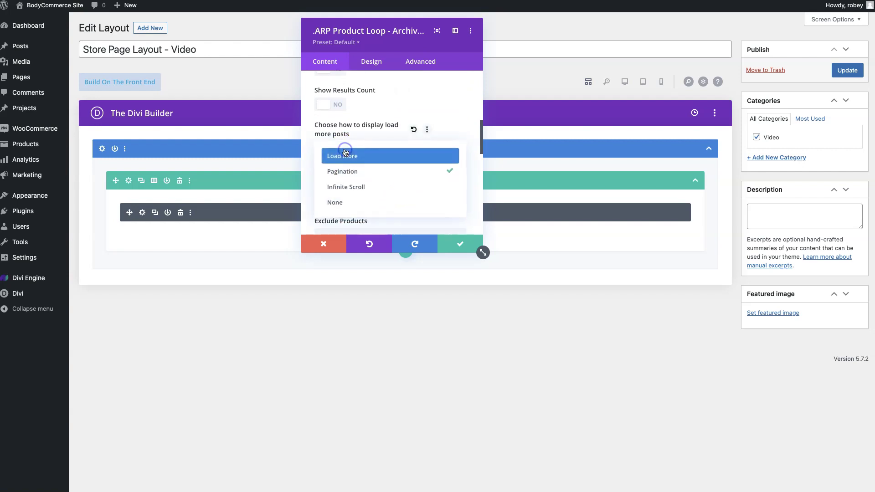
pyautogui.click(347, 188)
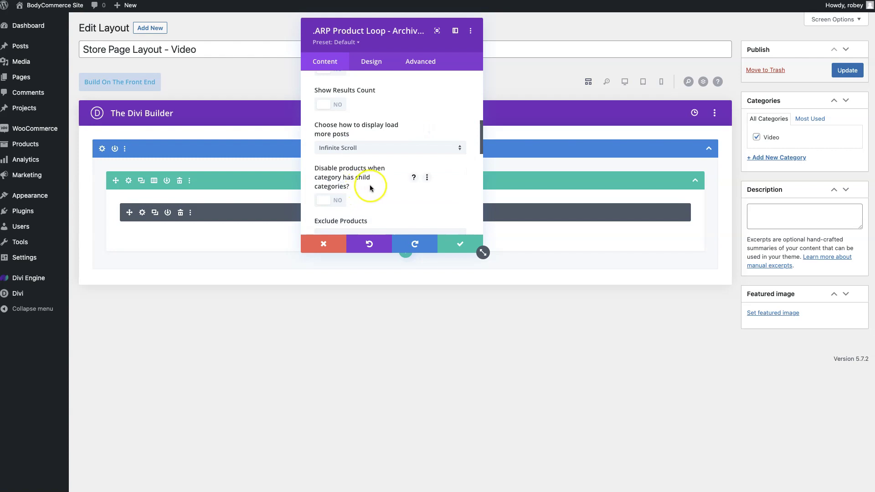
pyautogui.scroll(-3, 396, 189)
pyautogui.scroll(-2, 395, 188)
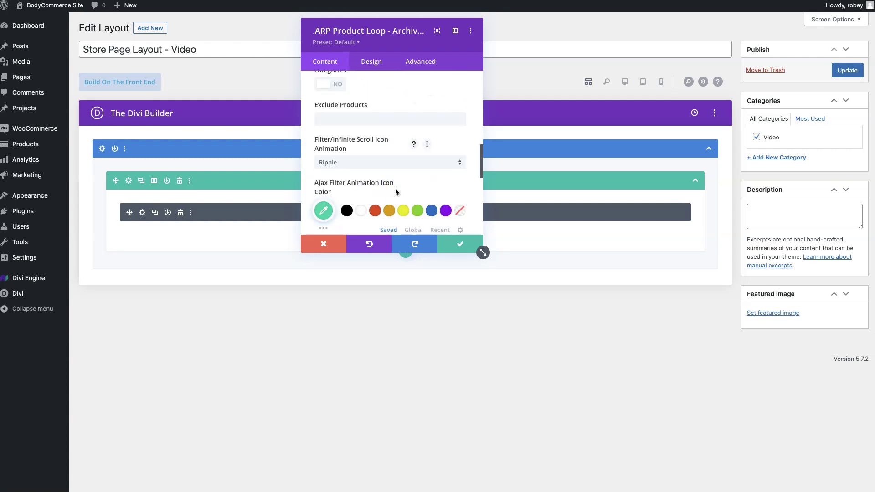
pyautogui.scroll(2, 374, 124)
pyautogui.scroll(-2, 373, 124)
pyautogui.click(356, 168)
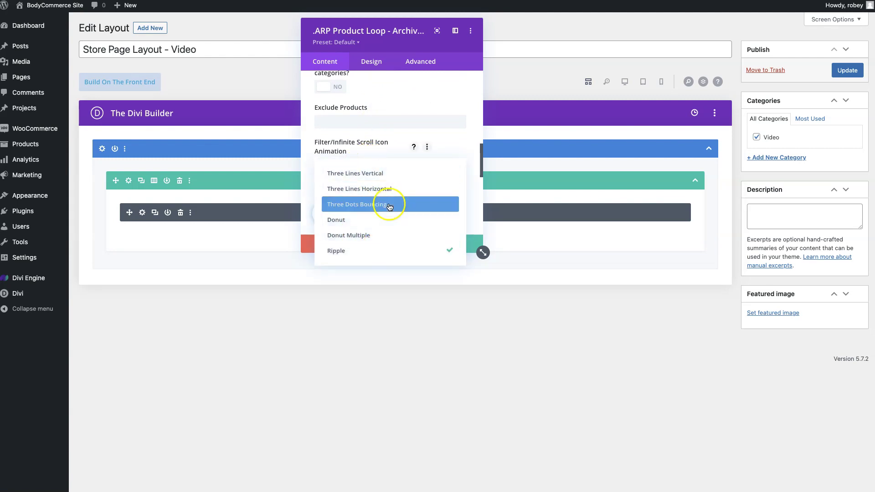
pyautogui.click(472, 136)
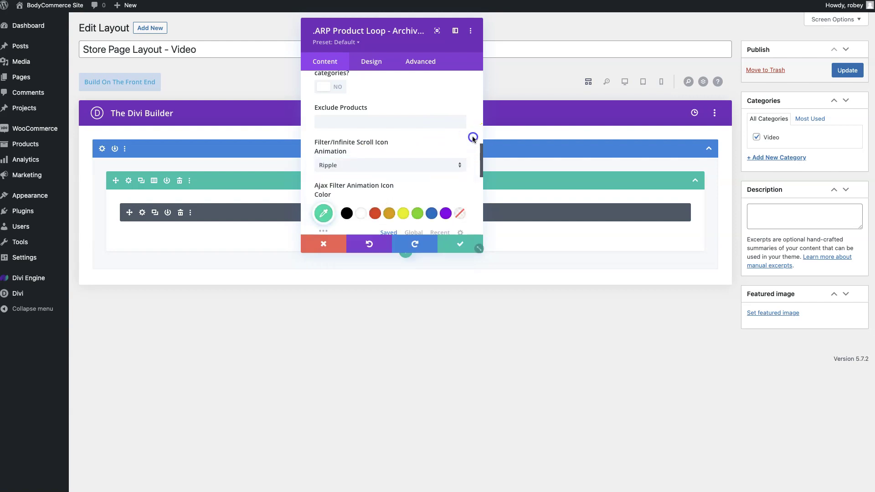
pyautogui.scroll(-3, 472, 136)
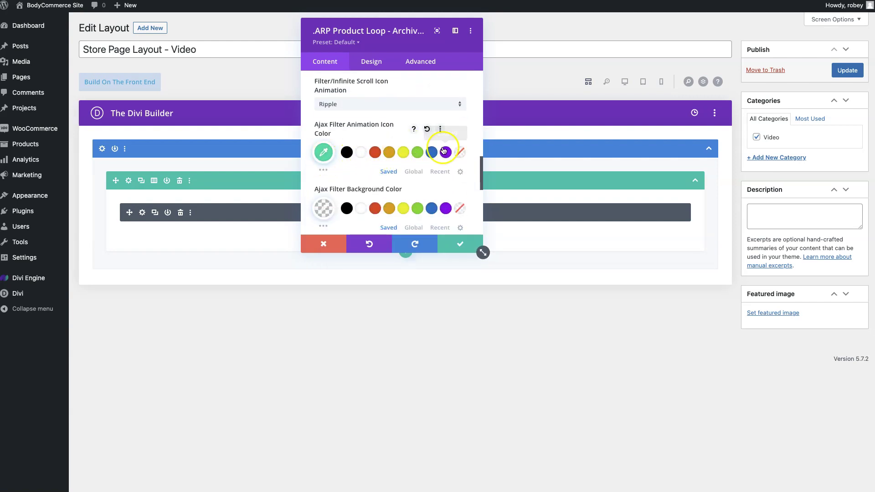
pyautogui.scroll(-3, 442, 161)
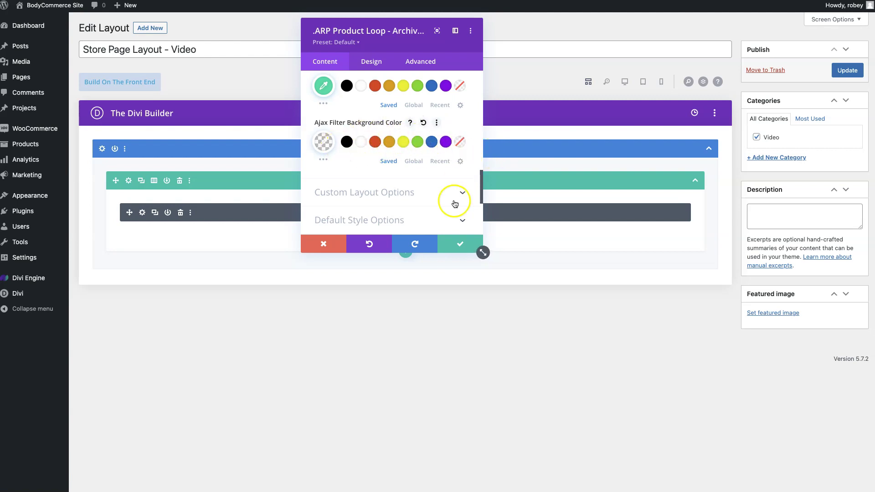
# Save the product loop module settings and update the Store Page Layout - Video.
pyautogui.click(454, 244)
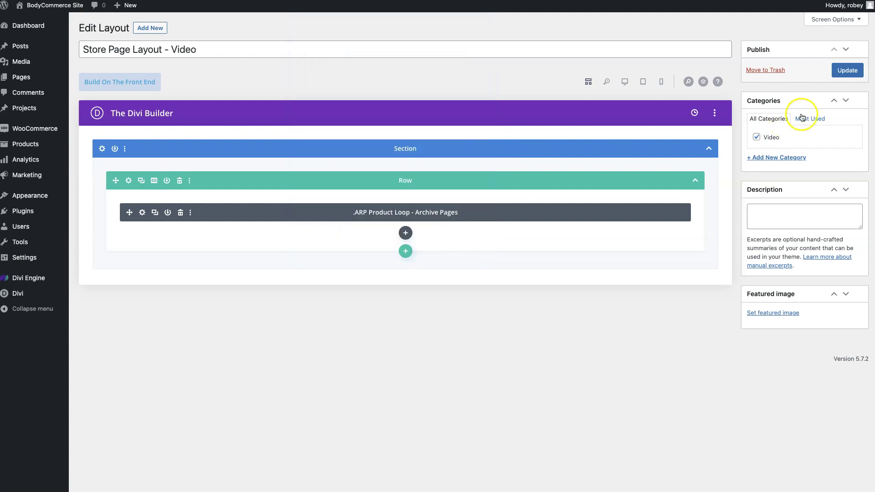
pyautogui.click(846, 72)
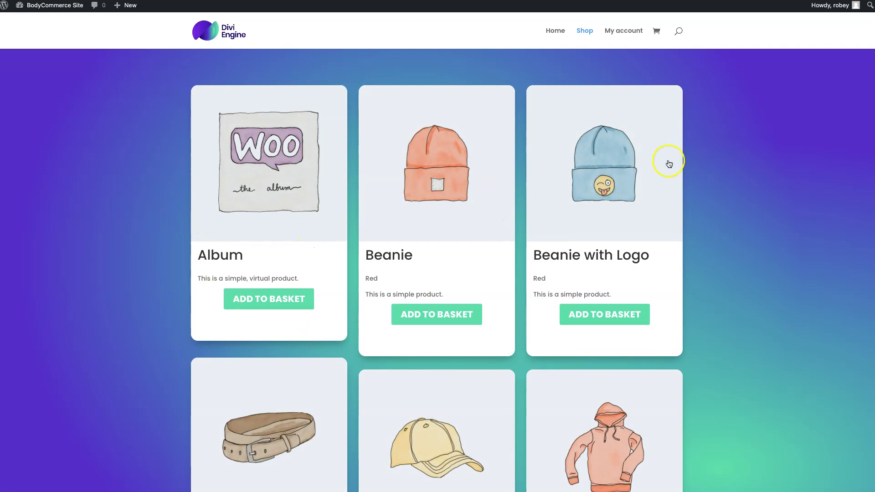
# Scroll down the Shop page as infinite scroll loads more products like Long Sleeve Tee, Polo and Single.
pyautogui.scroll(-10, 478, 319)
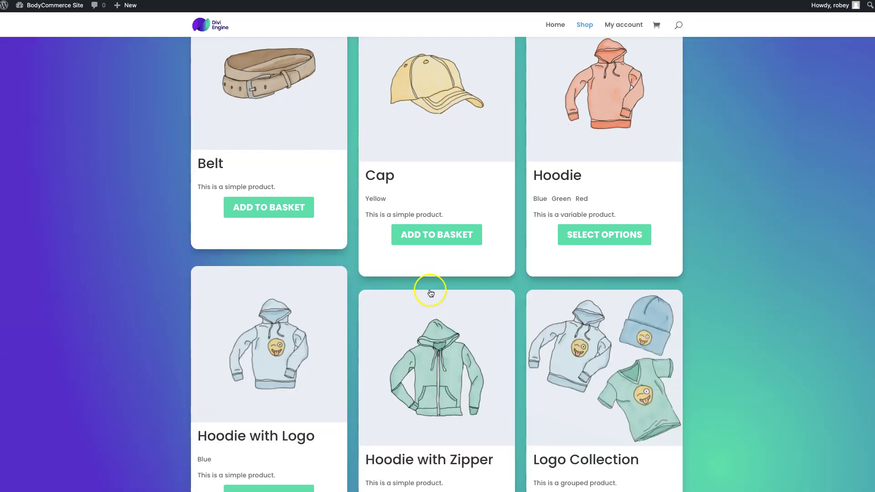
pyautogui.scroll(-6, 431, 293)
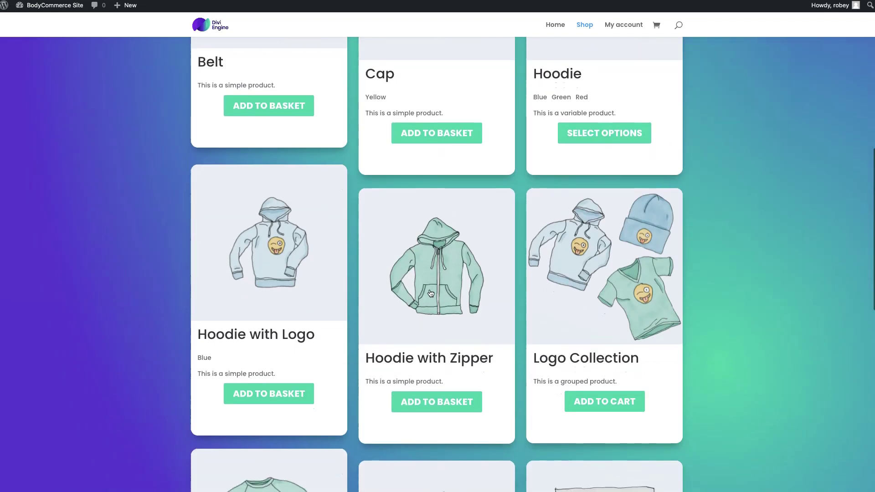
pyautogui.scroll(-4, 431, 293)
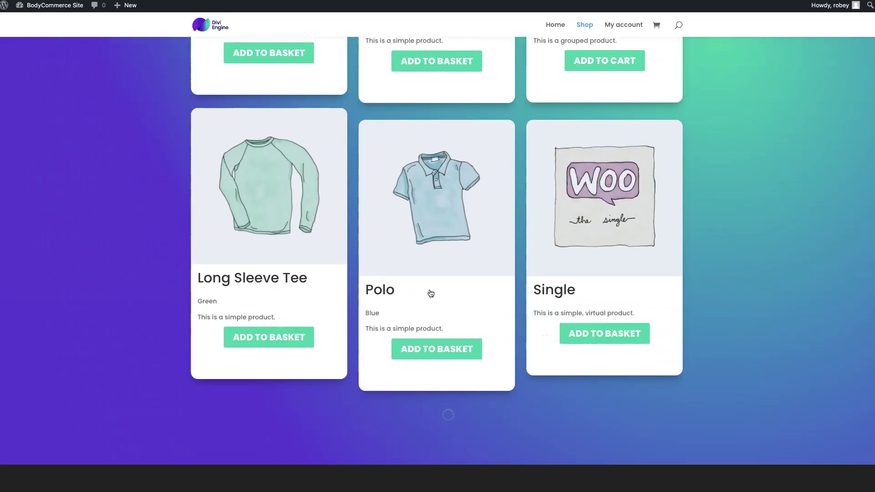
pyautogui.scroll(-5, 430, 293)
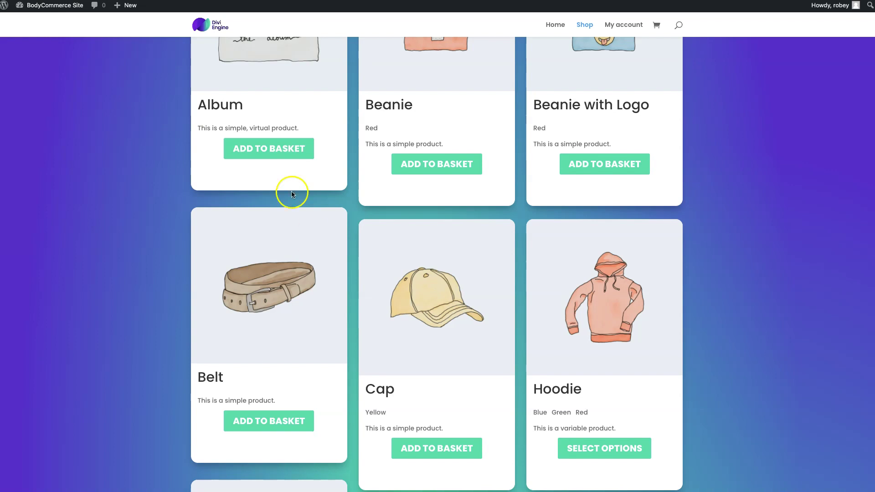
pyautogui.scroll(-2, 547, 270)
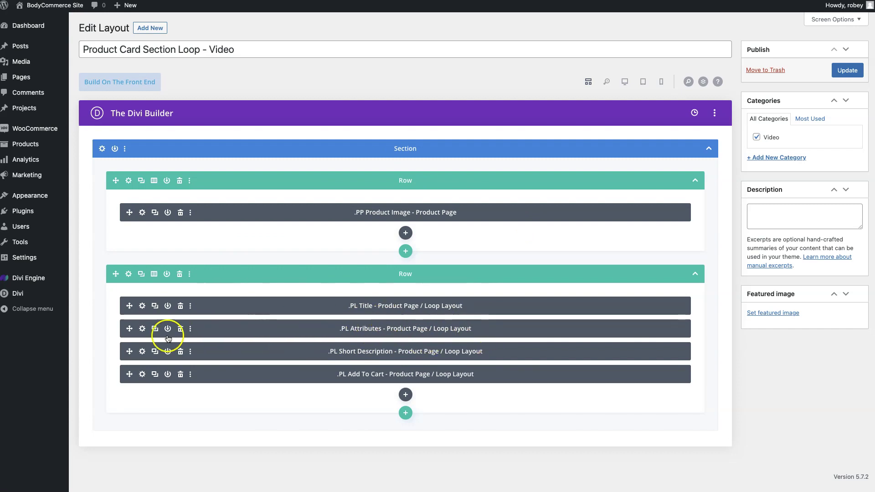
# Turn on Show Image/Color Swatch with the Color swatch type in the .PL Attributes module and apply.
pyautogui.click(141, 330)
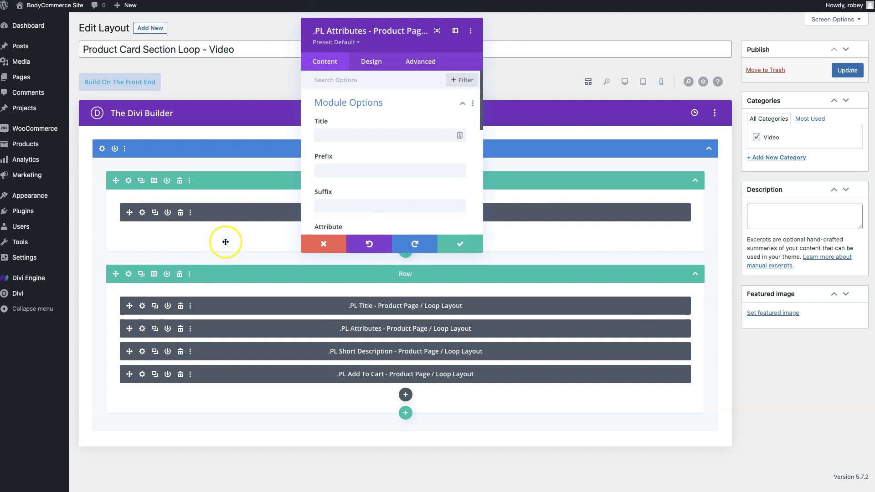
pyautogui.scroll(-3, 372, 203)
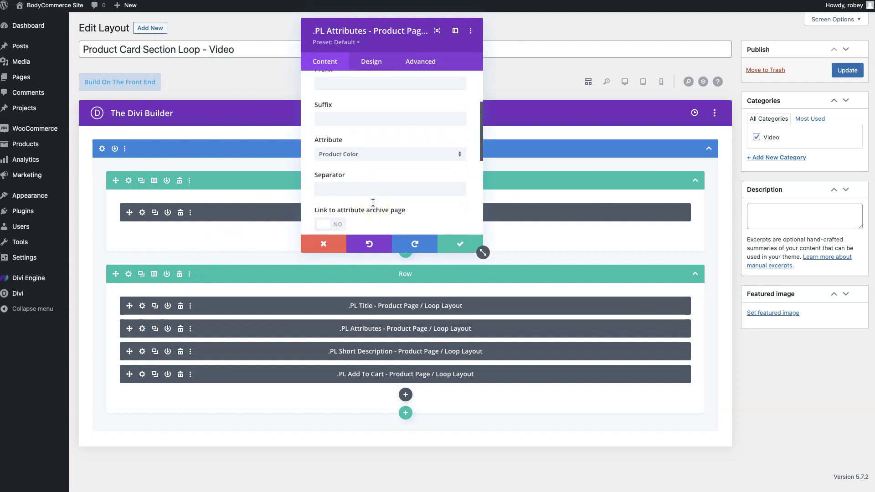
pyautogui.scroll(-1, 373, 203)
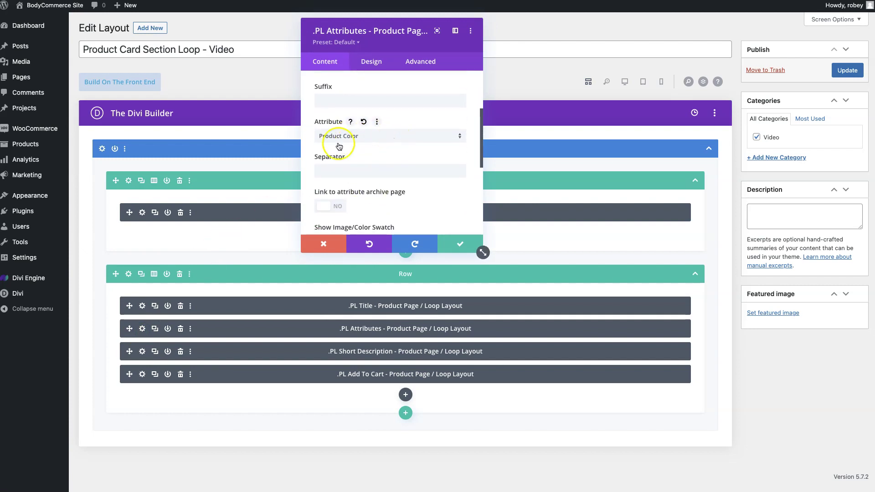
pyautogui.scroll(-3, 395, 179)
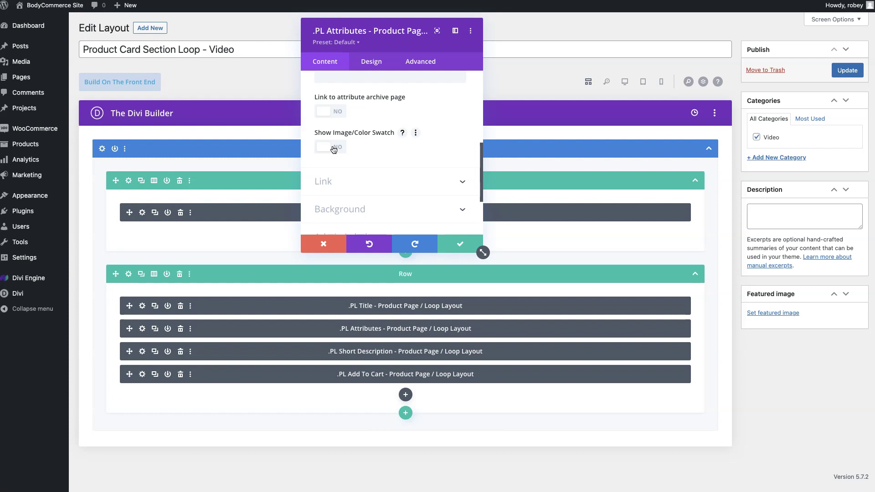
pyautogui.click(334, 147)
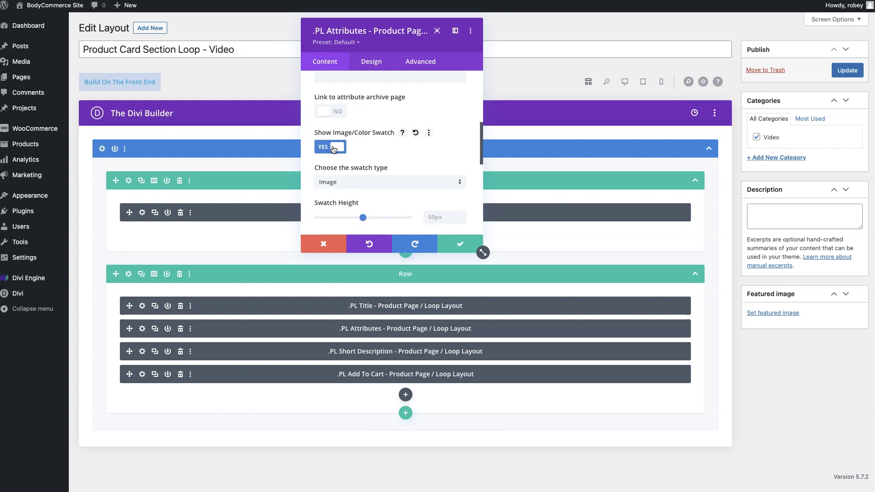
pyautogui.scroll(-2, 395, 160)
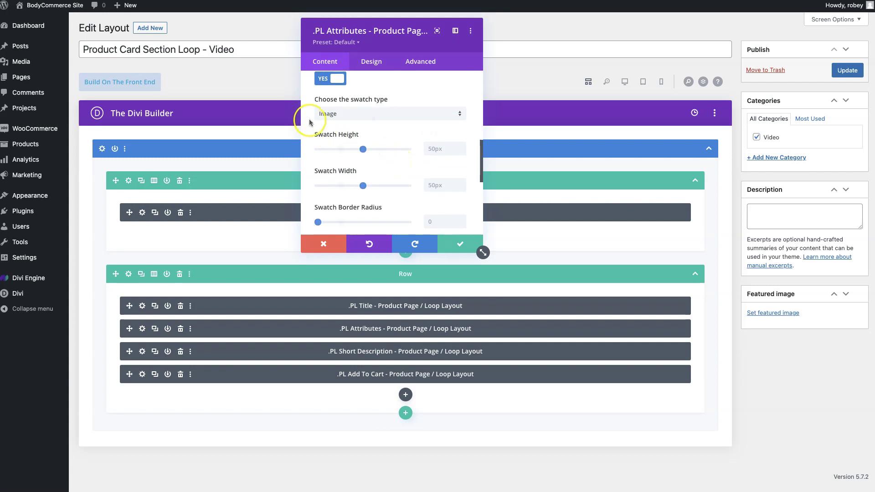
pyautogui.click(310, 122)
pyautogui.click(333, 114)
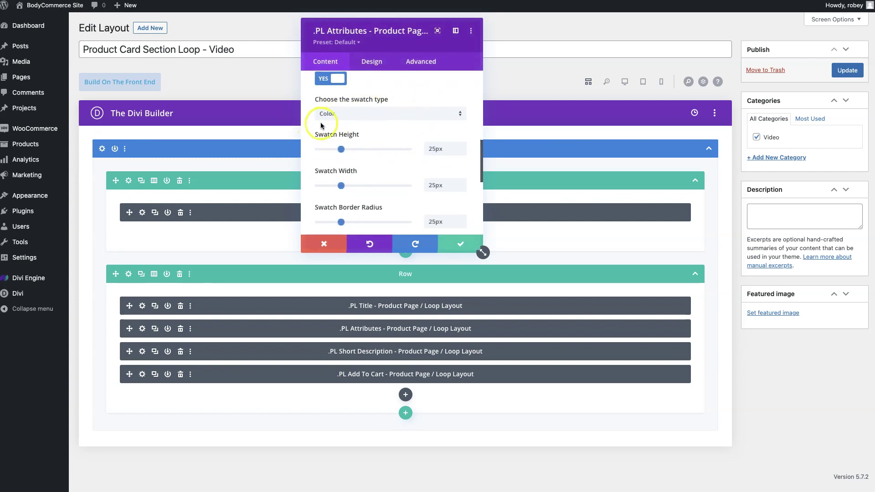
pyautogui.scroll(-4, 439, 213)
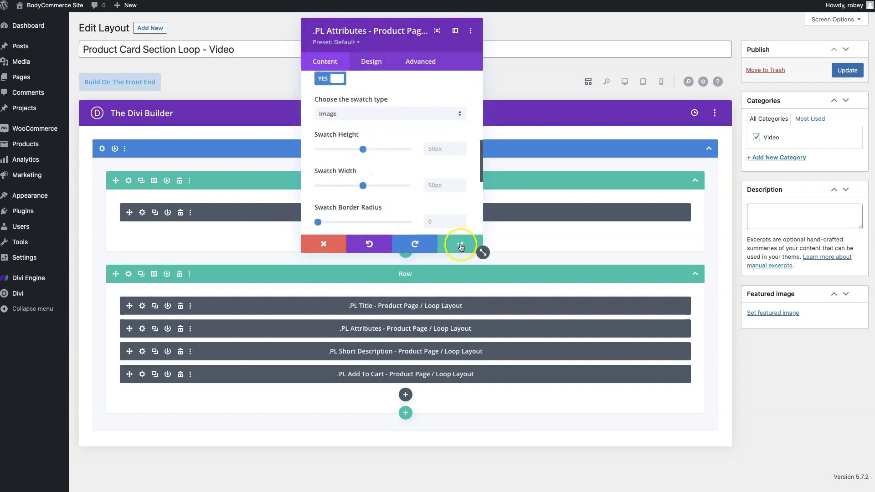
pyautogui.click(460, 244)
# Update the Product Card Section Loop - Video layout and check the large circular swatches on the Shop page.
pyautogui.click(848, 70)
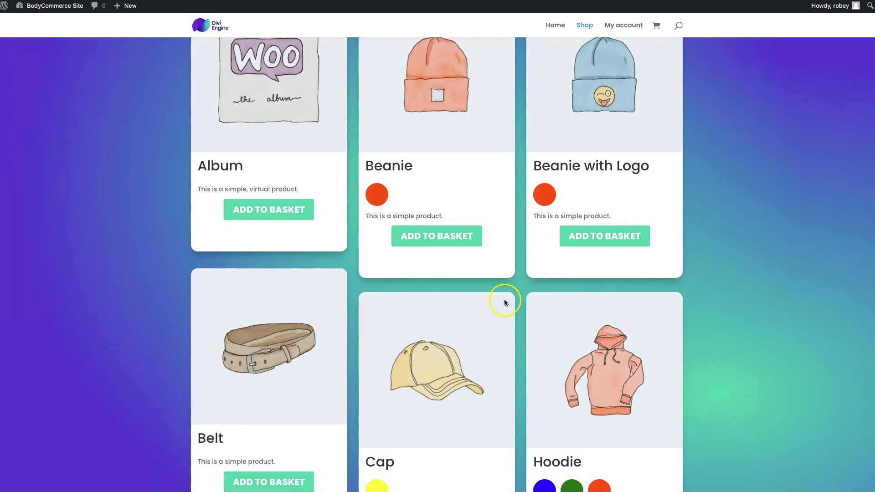
pyautogui.scroll(-3, 504, 300)
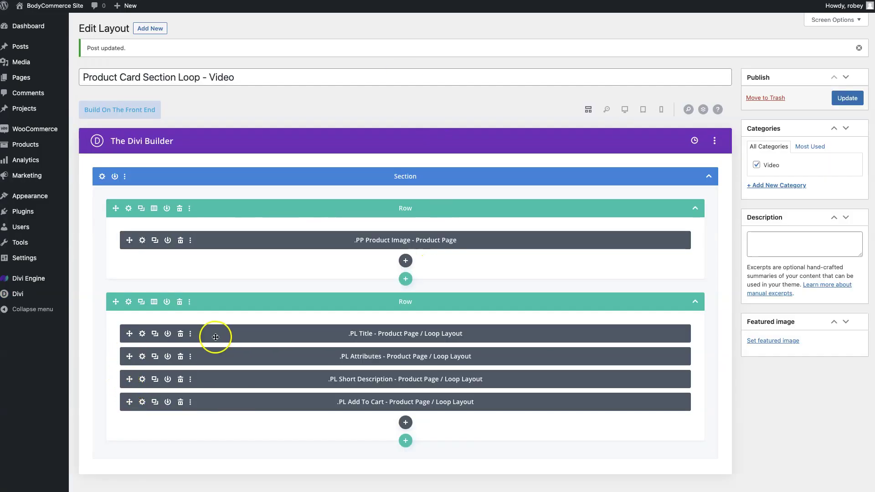
# Set the .PL Attributes swatch height and width to 25px, apply, and update the layout.
pyautogui.click(142, 356)
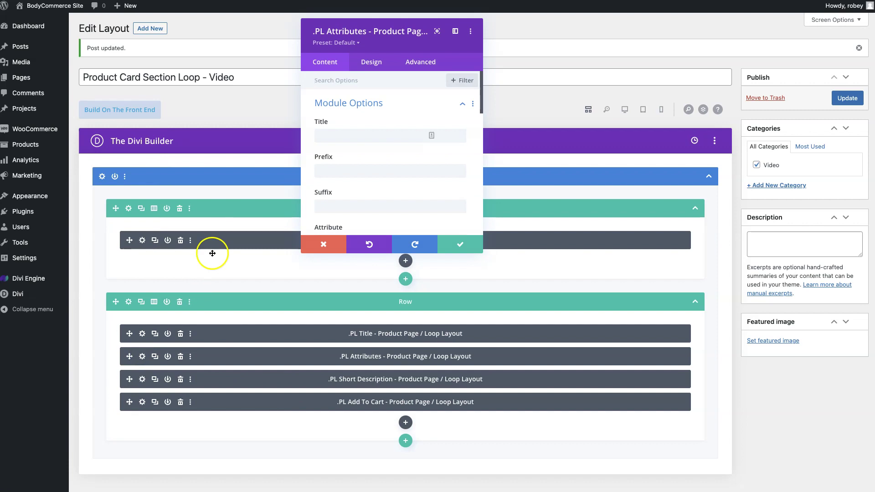
pyautogui.scroll(-10, 357, 137)
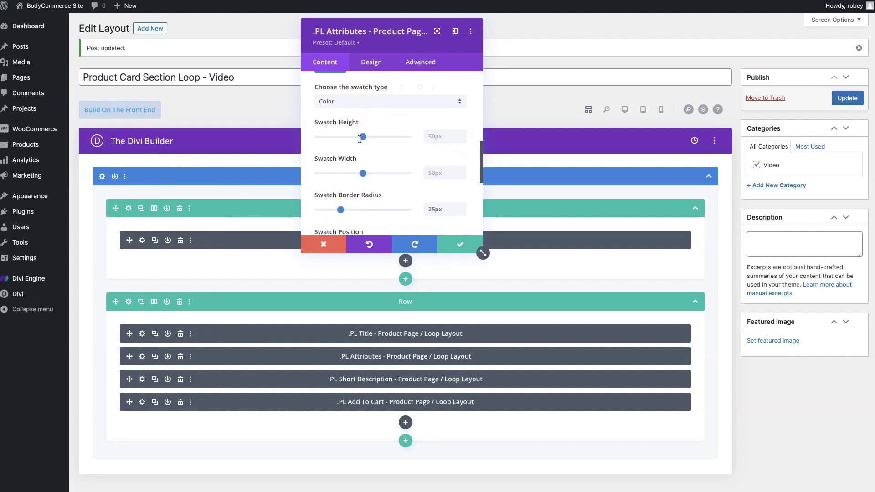
pyautogui.scroll(1, 359, 139)
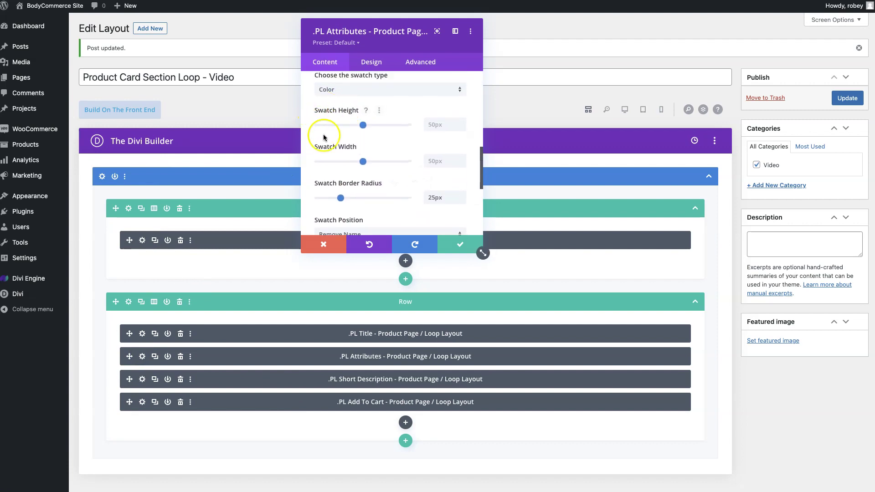
pyautogui.click(430, 125)
pyautogui.write('25')
pyautogui.click(433, 161)
pyautogui.write('25')
pyautogui.click(455, 243)
pyautogui.click(862, 97)
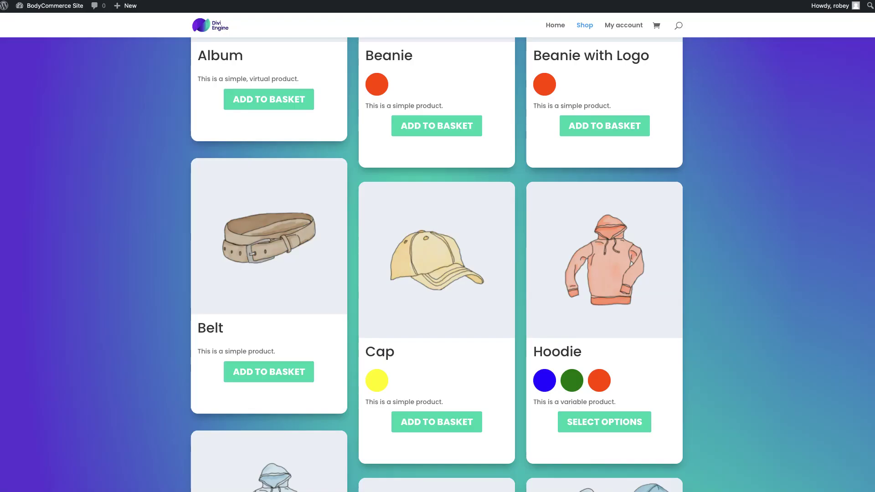
# Reload the Shop page and scroll the product grid to check the smaller colour swatches.
pyautogui.click(539, 76)
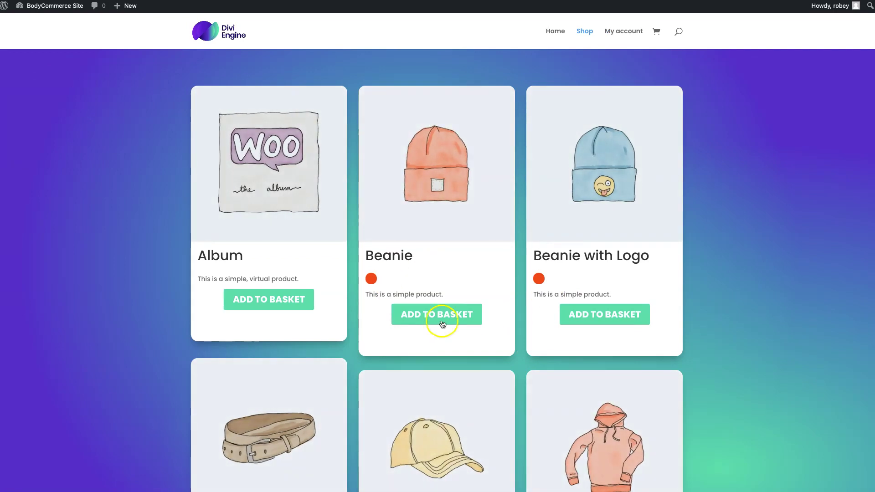
pyautogui.scroll(-2, 527, 294)
pyautogui.scroll(-3, 527, 294)
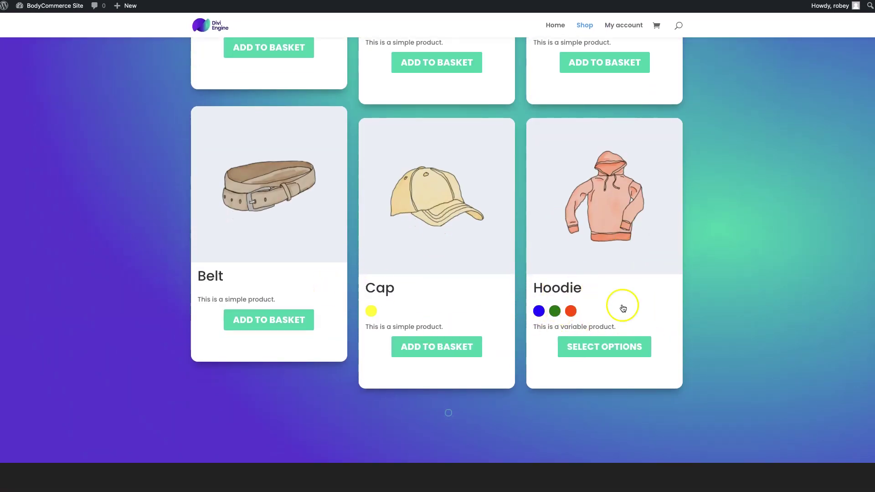
pyautogui.scroll(5, 550, 201)
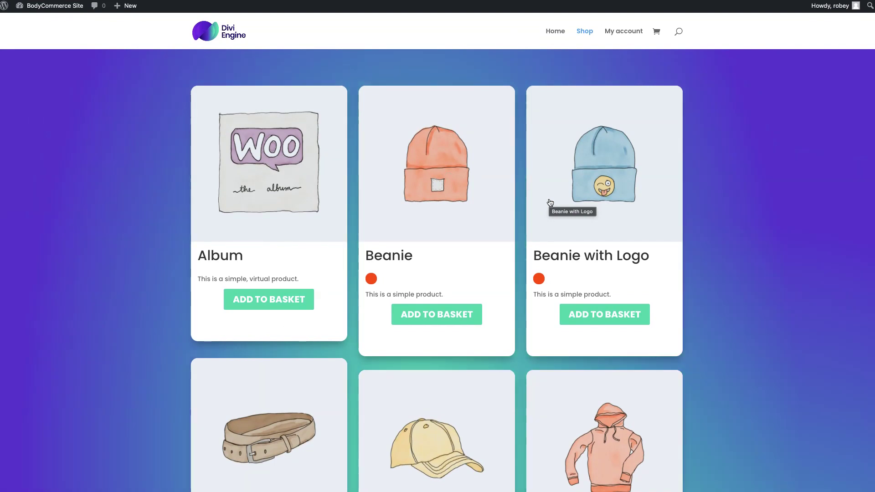
pyautogui.scroll(-4, 551, 202)
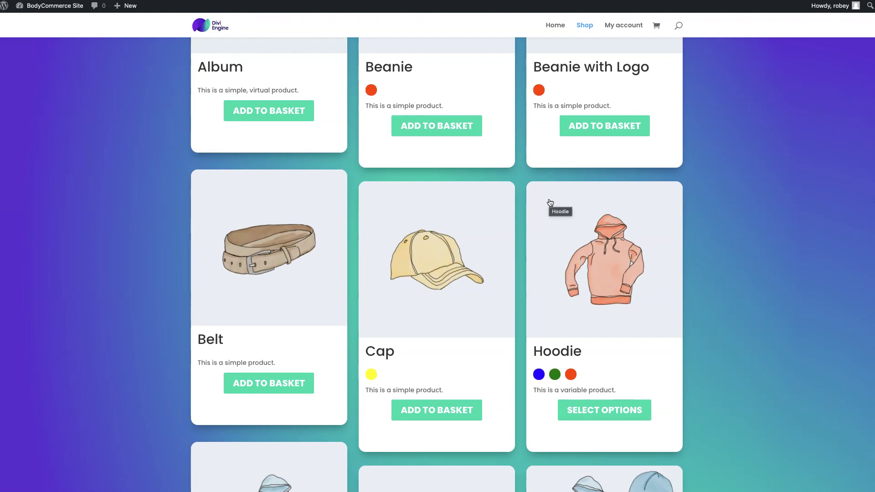
# Open the Hoodie product page from its card on the Shop page.
pyautogui.click(632, 301)
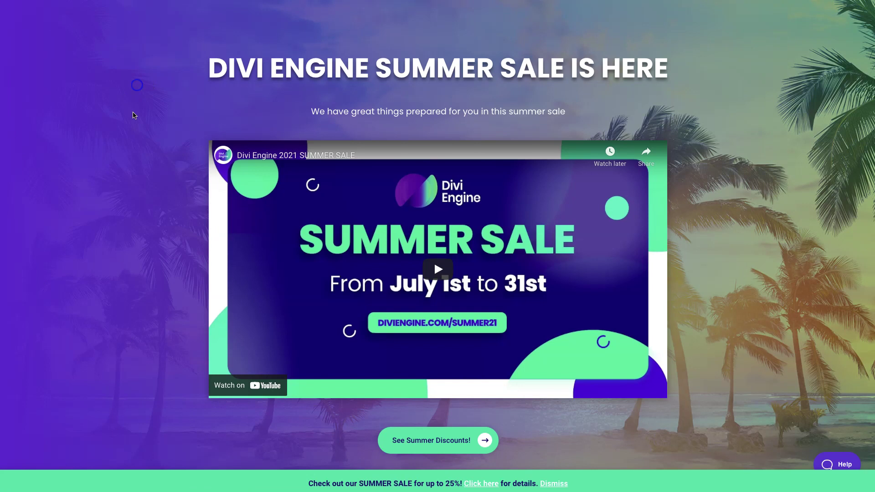
# Scroll through the Summer Sale page's tiered discounts and Lifetime Membership raffle, then back to the top.
pyautogui.scroll(-6, 134, 115)
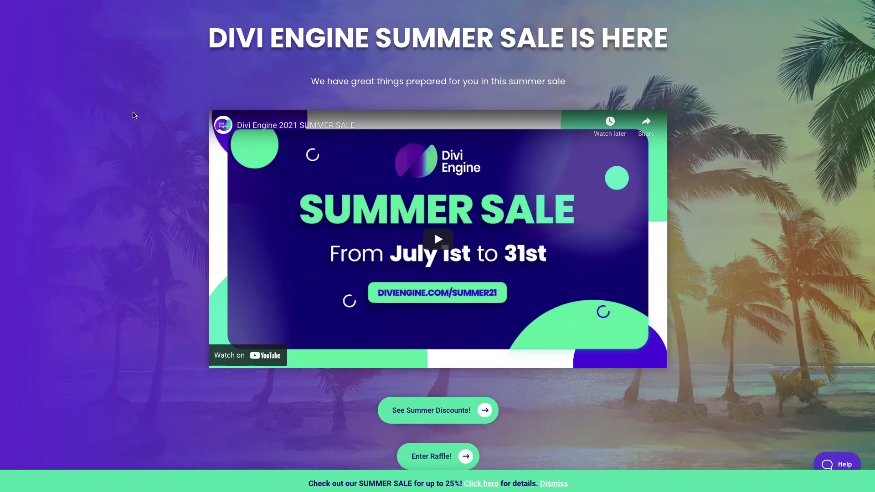
pyautogui.scroll(-18, 134, 116)
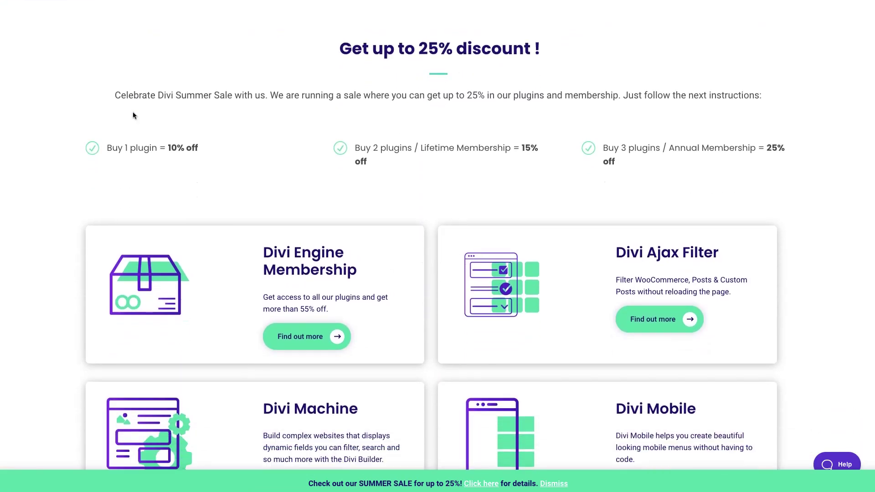
pyautogui.scroll(-10, 134, 116)
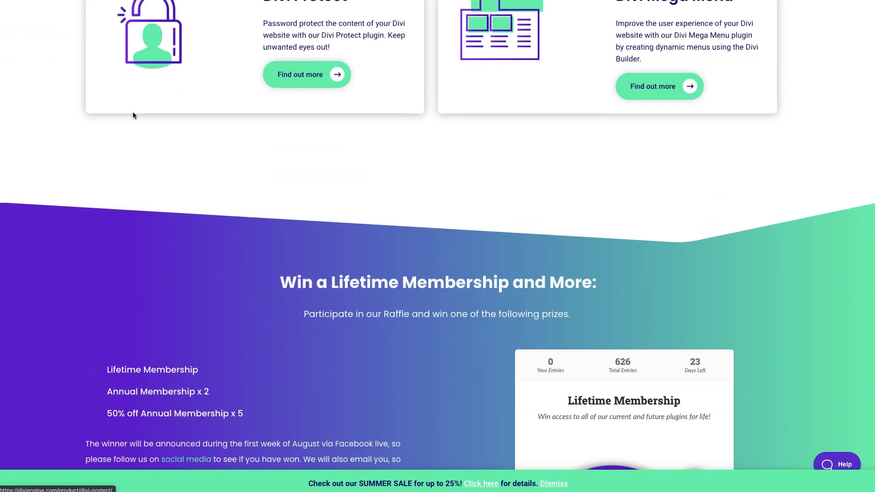
pyautogui.scroll(-6, 134, 115)
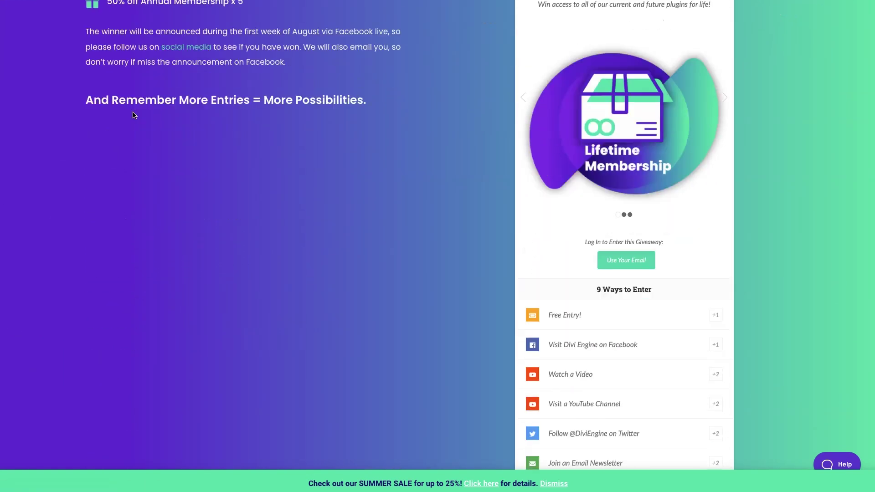
pyautogui.scroll(20, 134, 115)
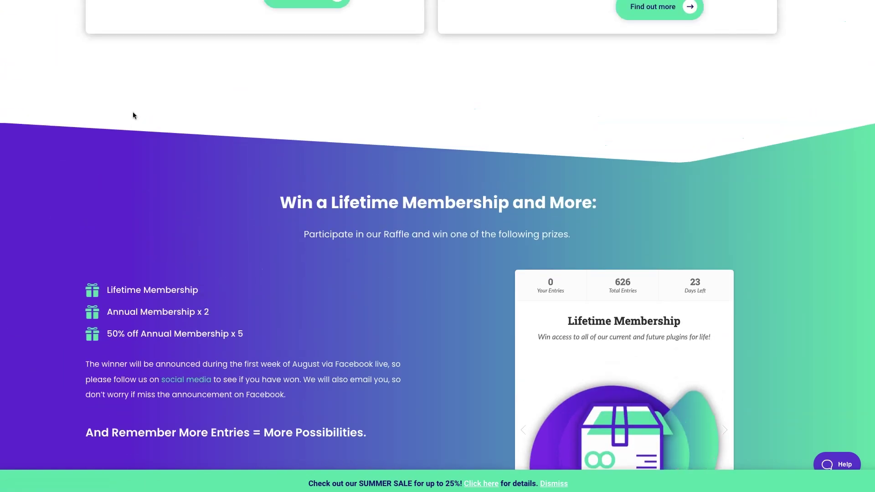
pyautogui.scroll(13, 133, 115)
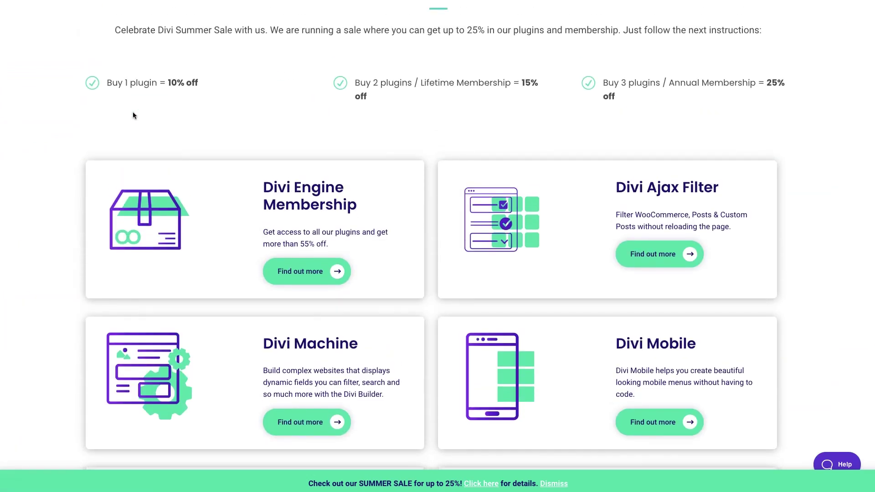
pyautogui.scroll(6, 134, 115)
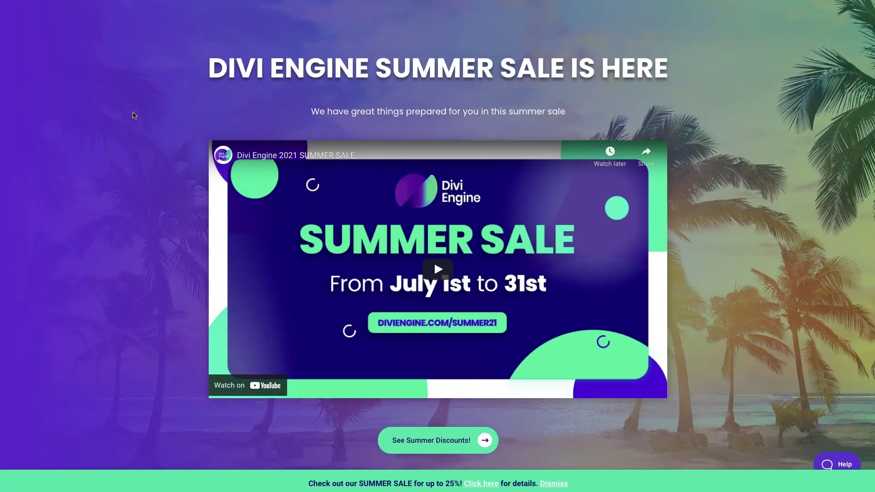